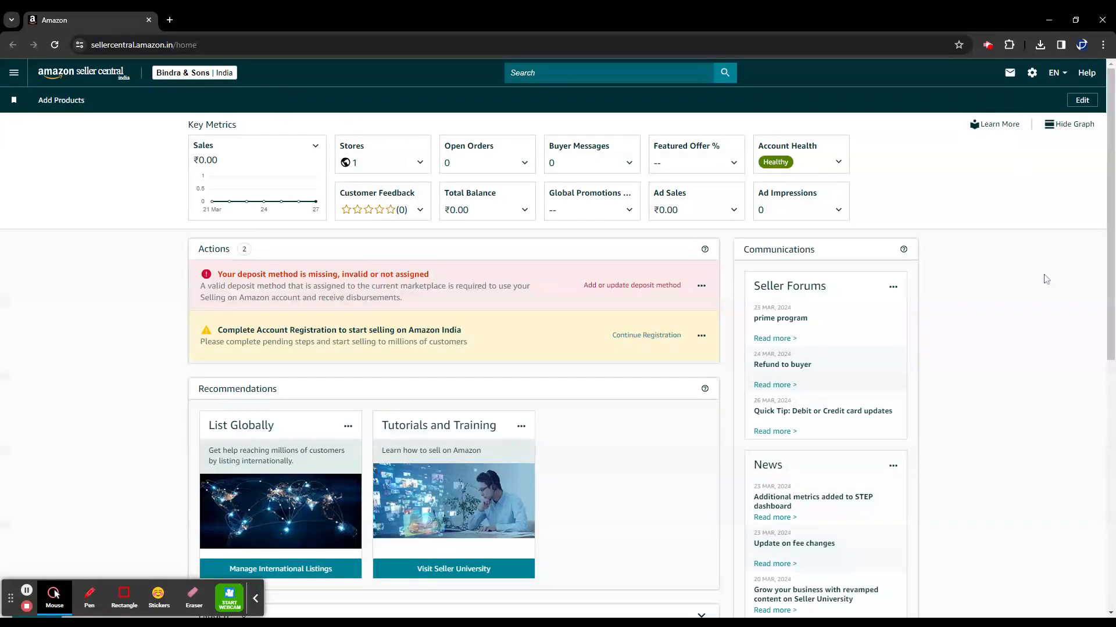
Open the advertising Campaign Manager and start creating a new Sponsored Products campaign
left_click(16, 74)
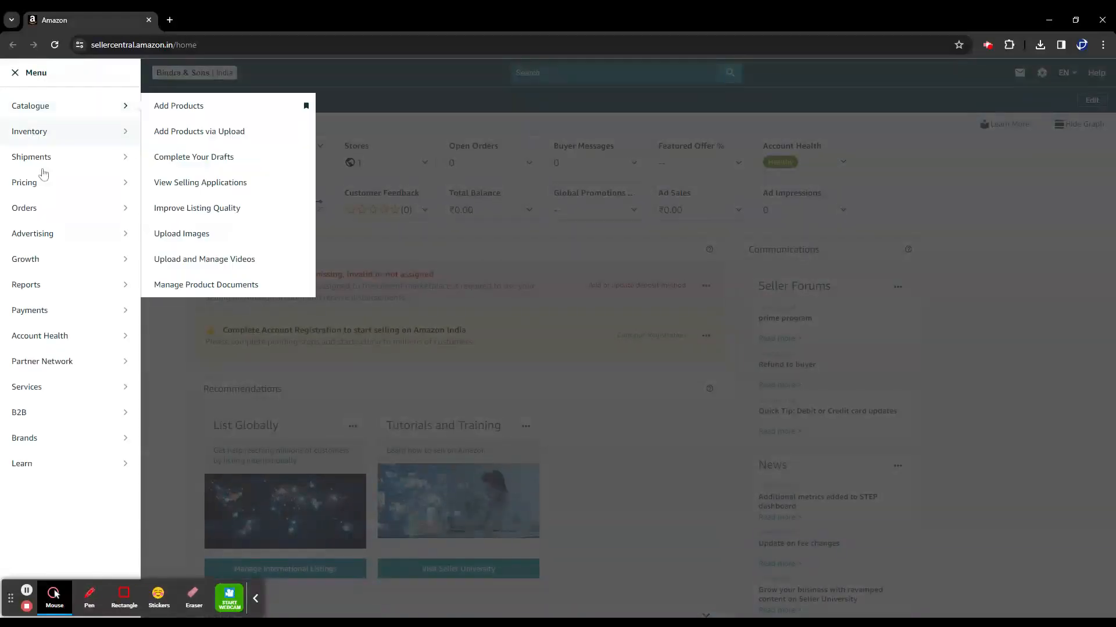
mouse_move(55, 236)
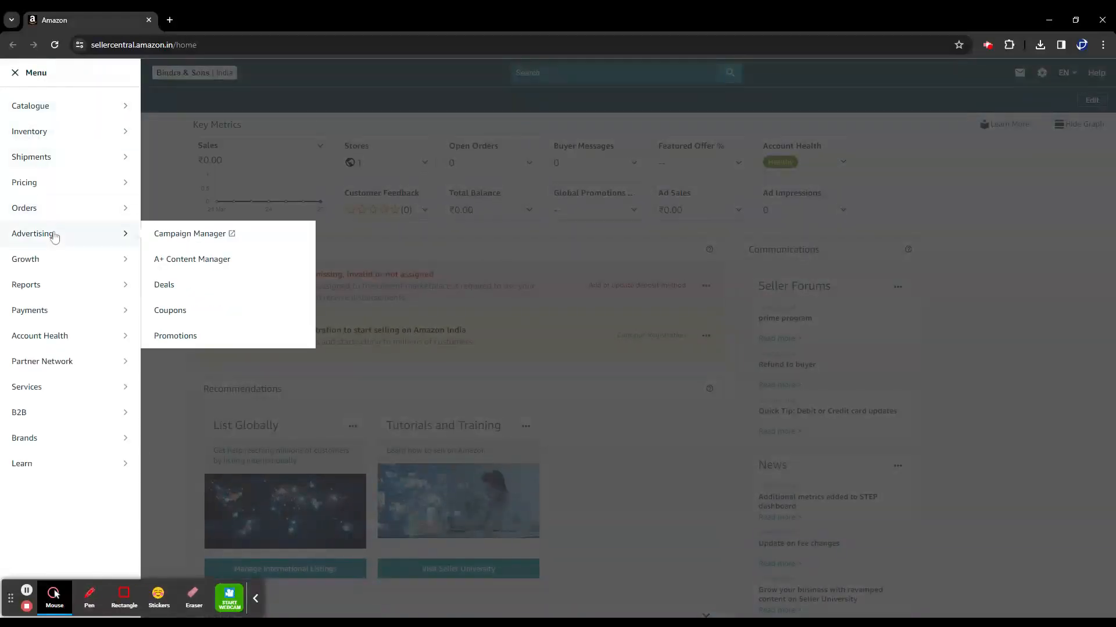
left_click(176, 237)
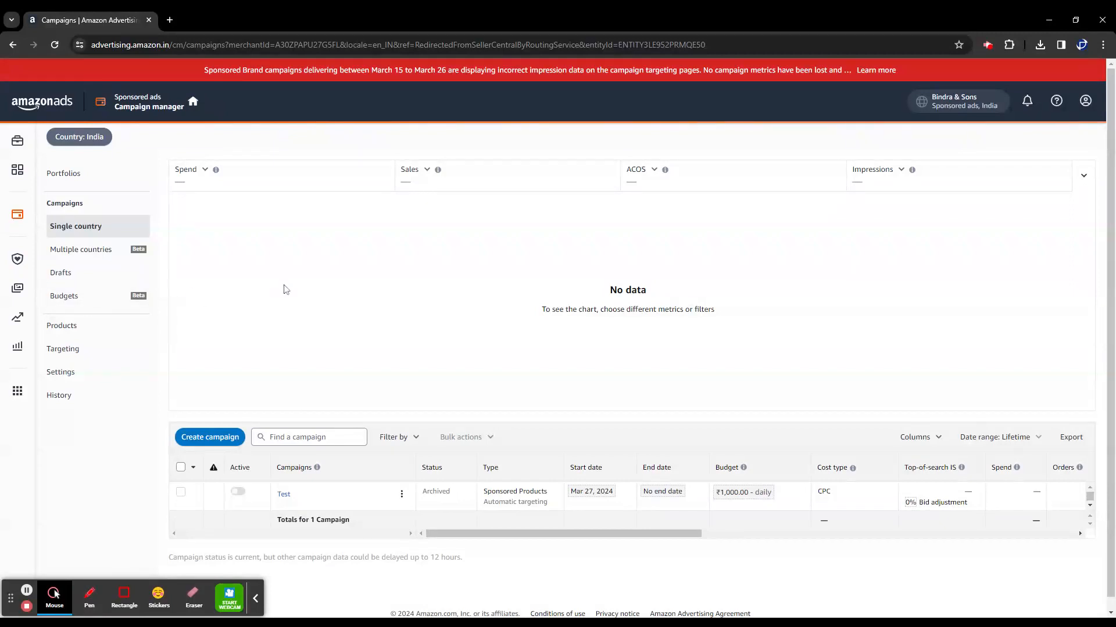
left_click(223, 442)
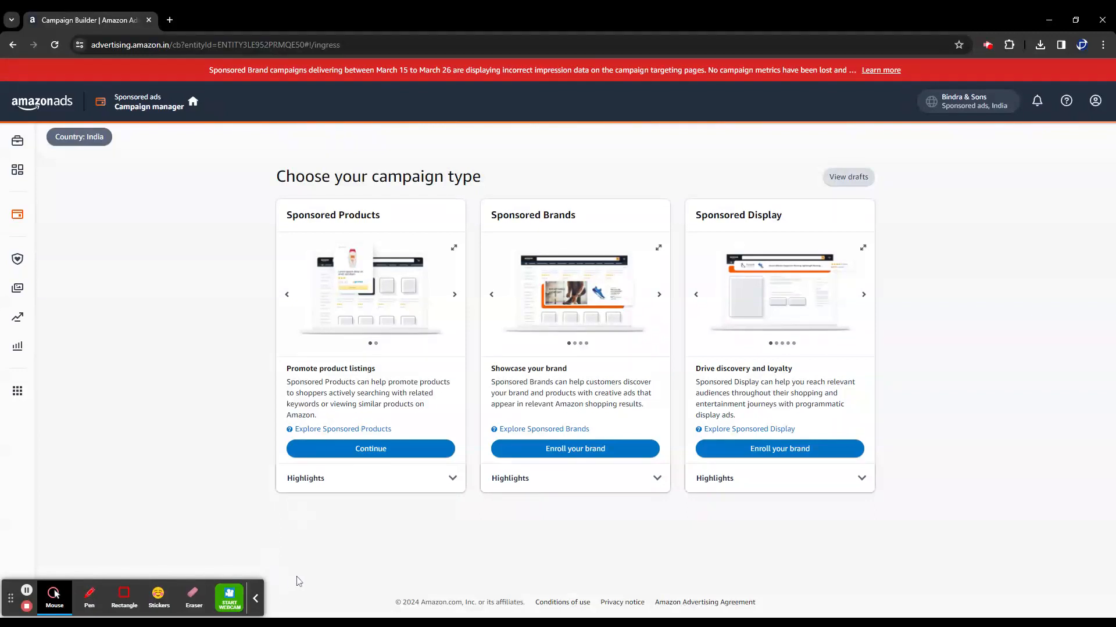
left_click(392, 459)
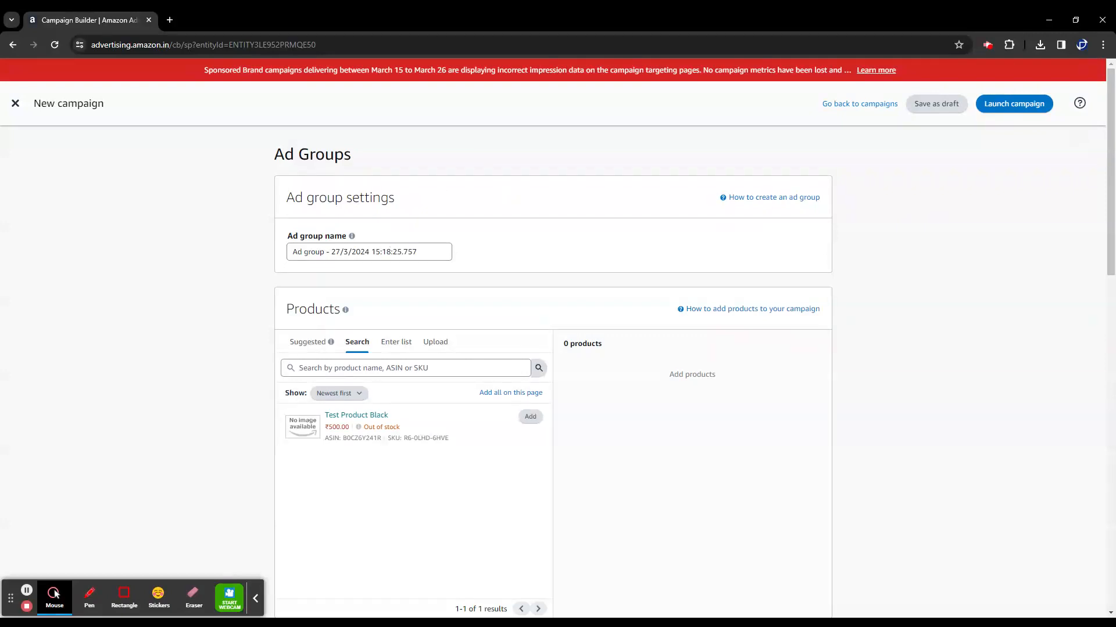
Replace the default ad group name with "Test"
triple_click(389, 251)
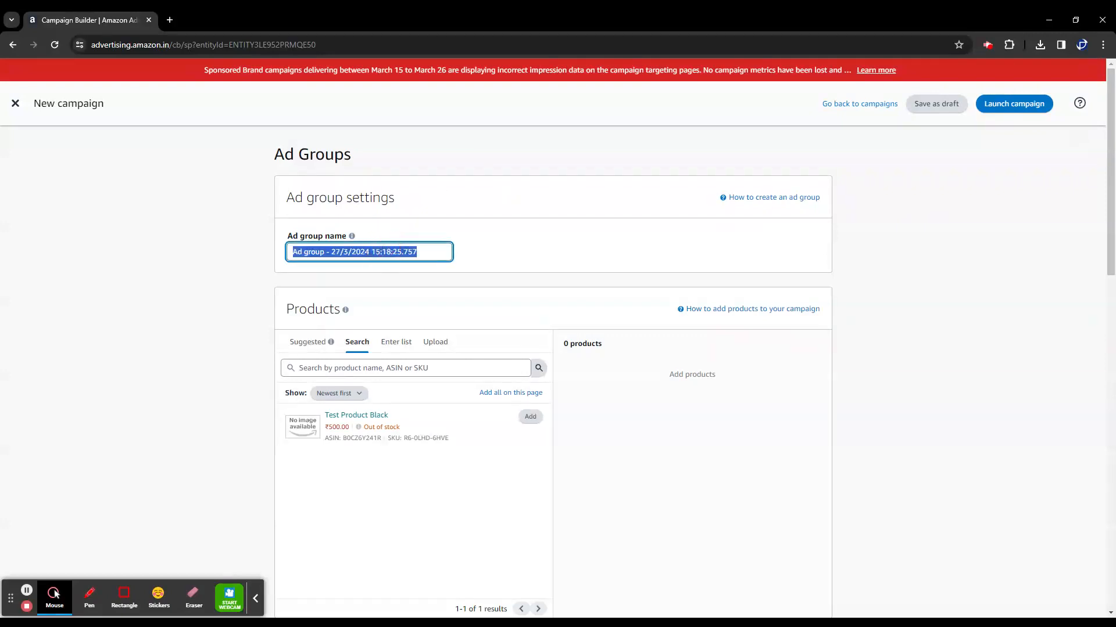
type("Test ")
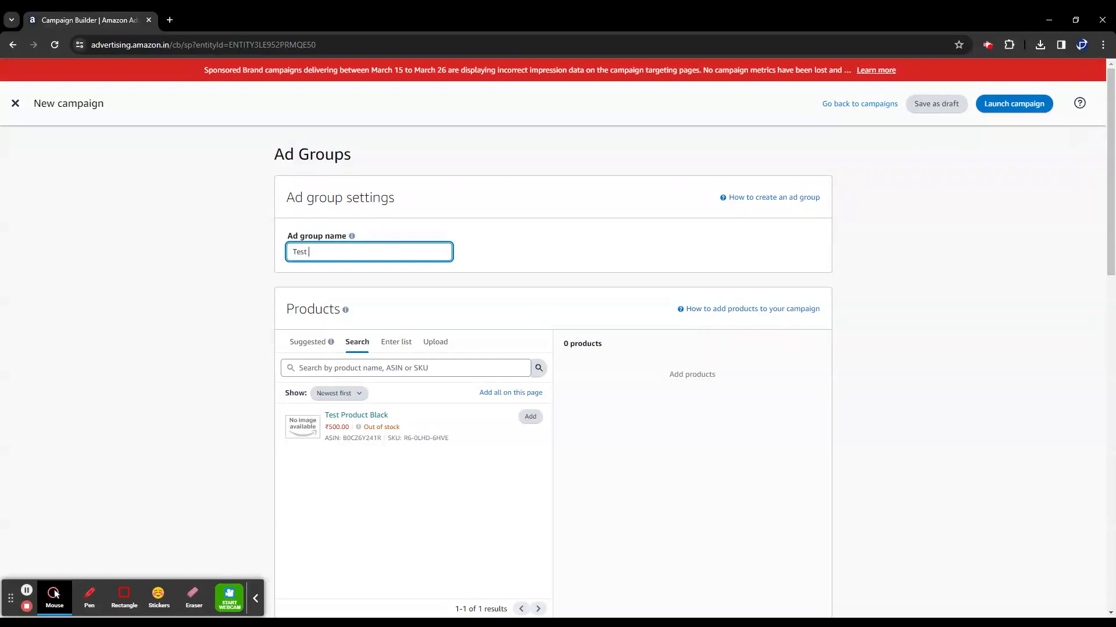
type("Cam")
key("BackSpace")
key("BackSpace")
key("BackSpace")
Look through the list-entry and file-upload ways of adding products, and add Test Product Black to the ad group from the product search
scroll(514, 479, "down", 2)
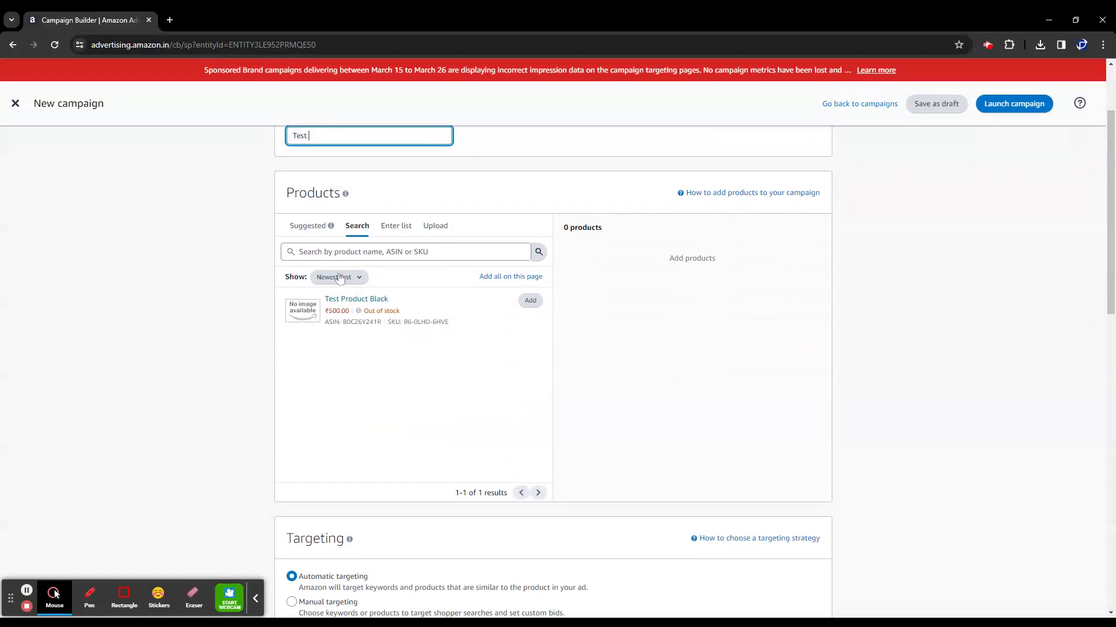
left_click(348, 252)
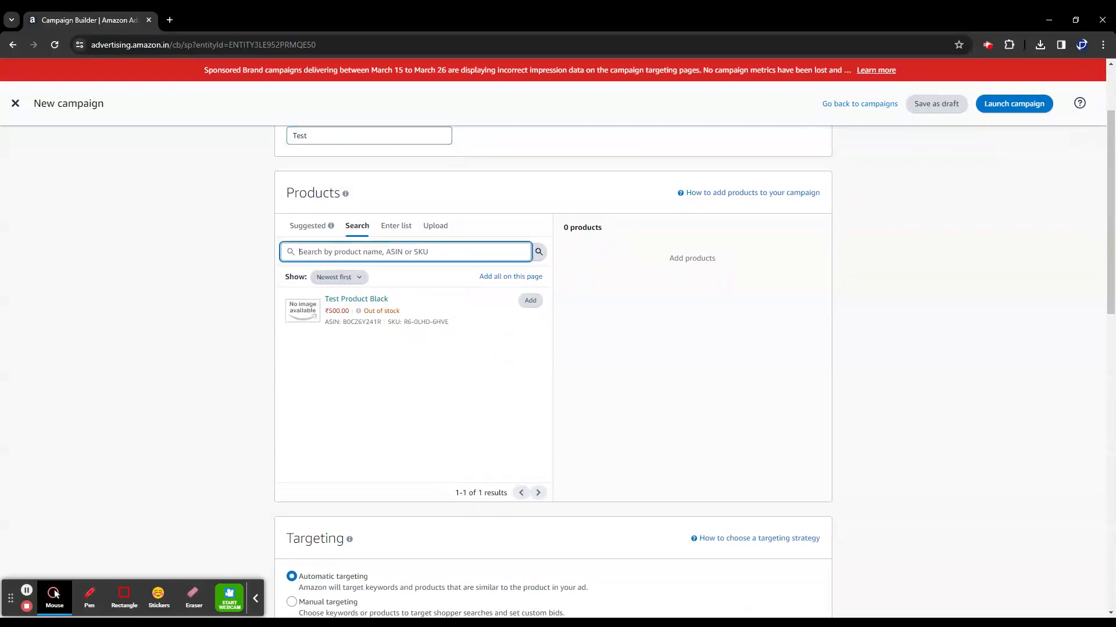
left_click(393, 226)
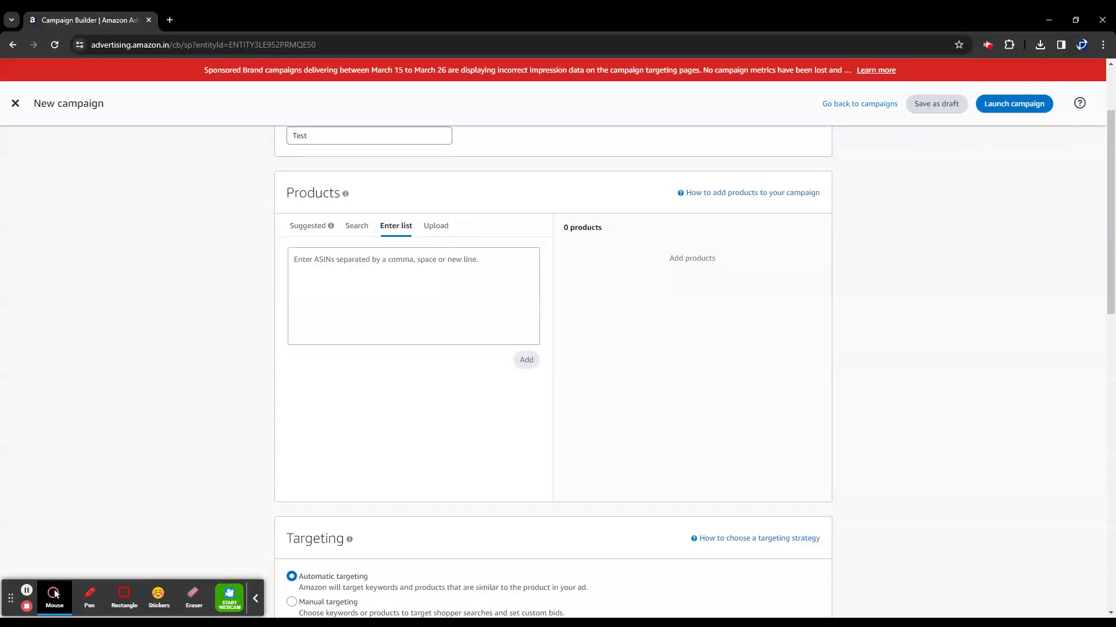
left_click(444, 235)
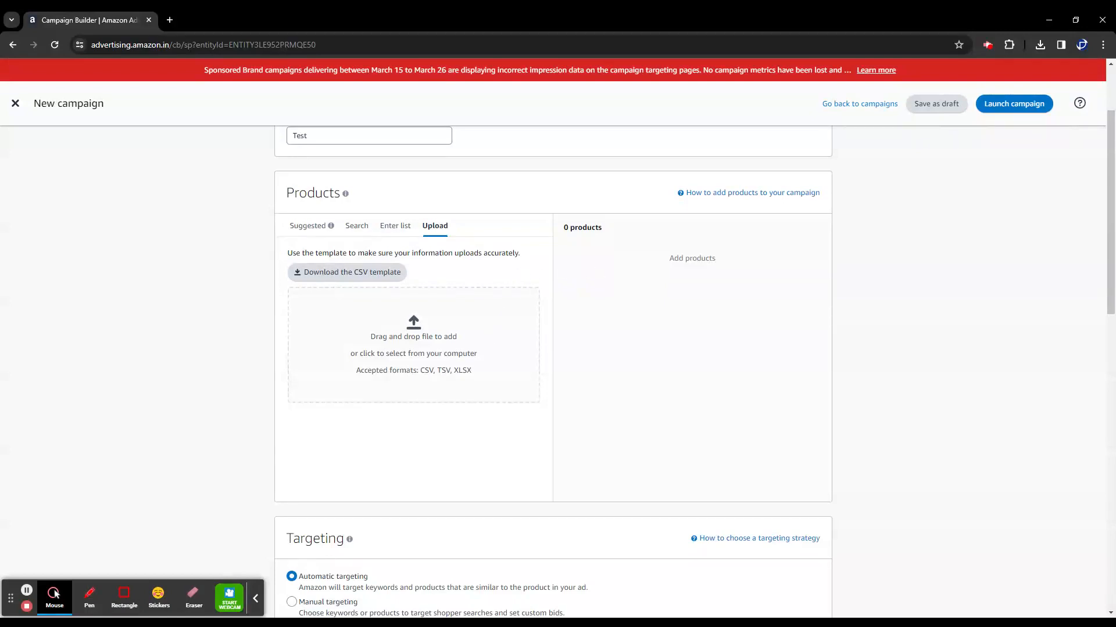
left_click(366, 232)
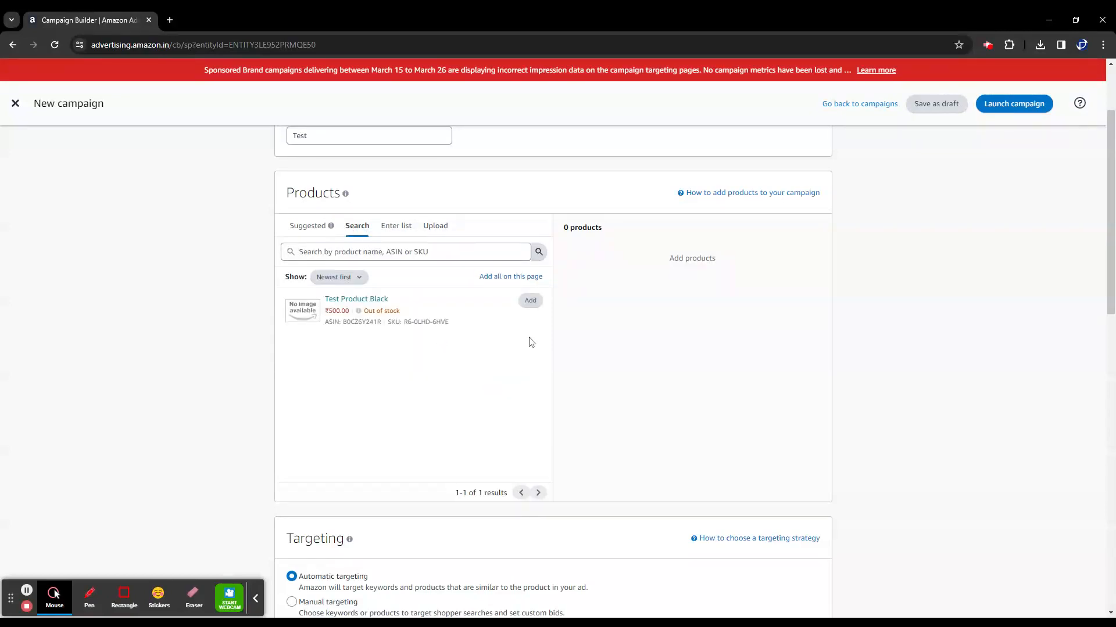
left_click(531, 302)
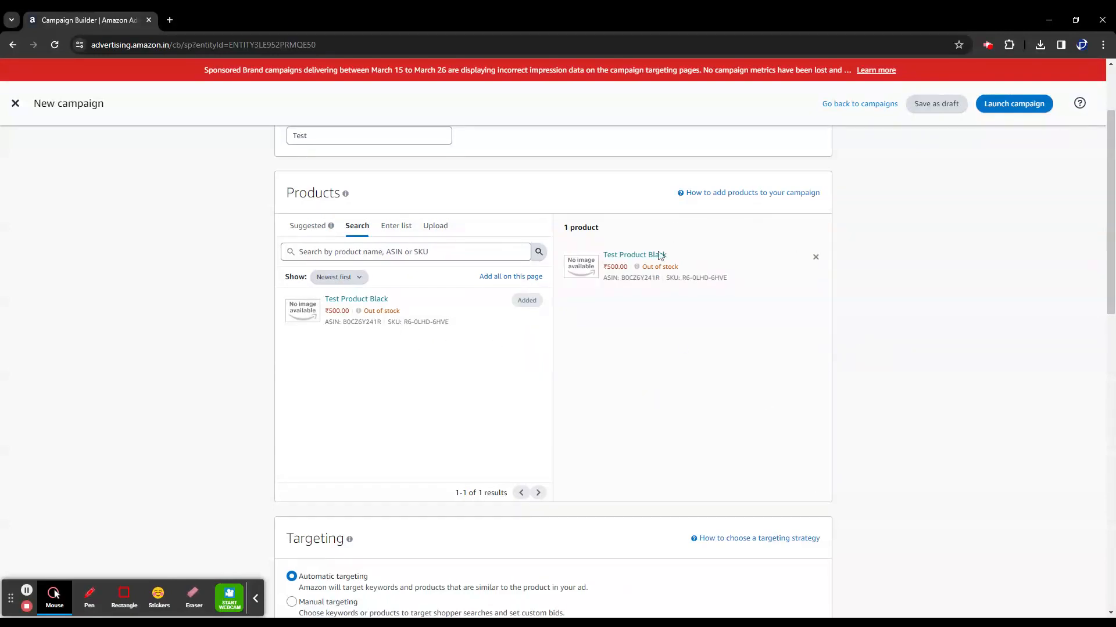
Keep automatic targeting, switch to bids by targeting group, and set the Close match bid to ₹5.00
scroll(927, 327, "down", 4)
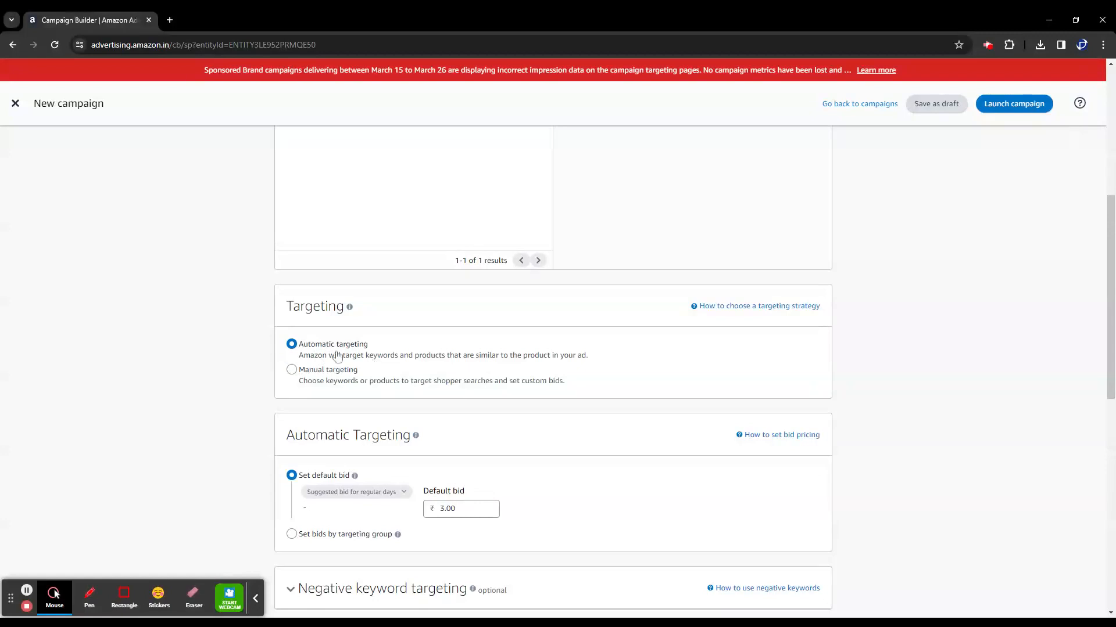
scroll(478, 386, "down", 3)
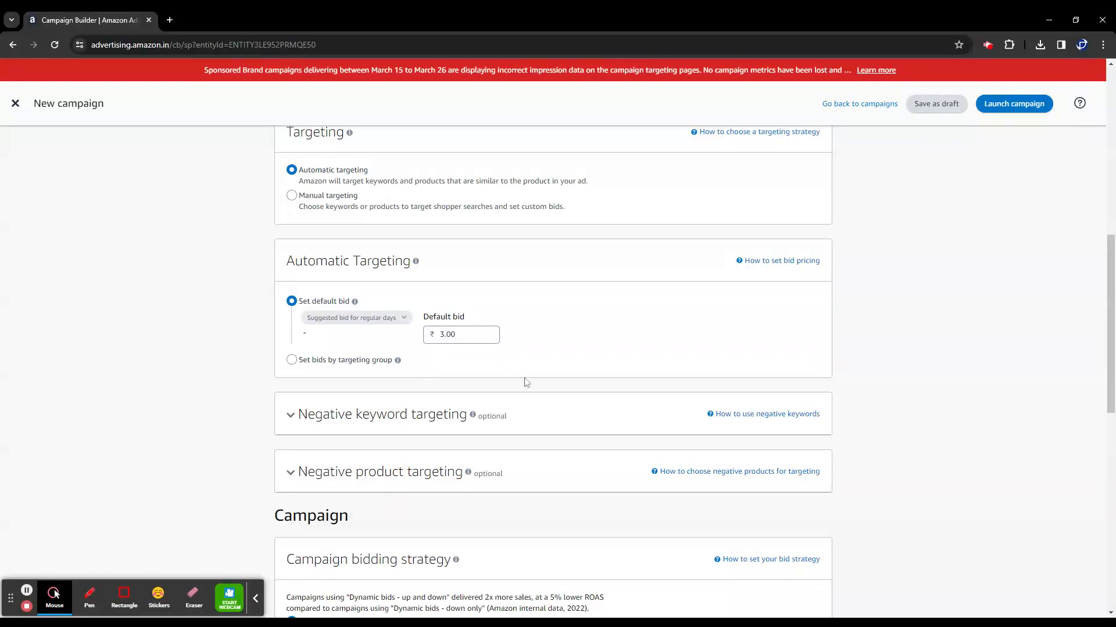
left_click(292, 360)
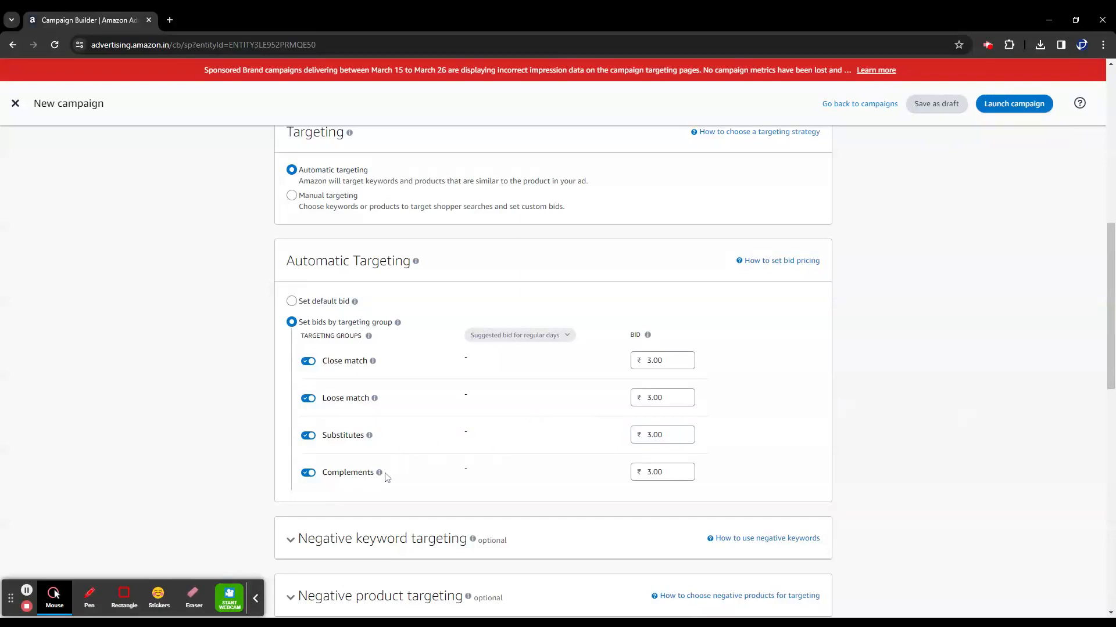
mouse_move(383, 479)
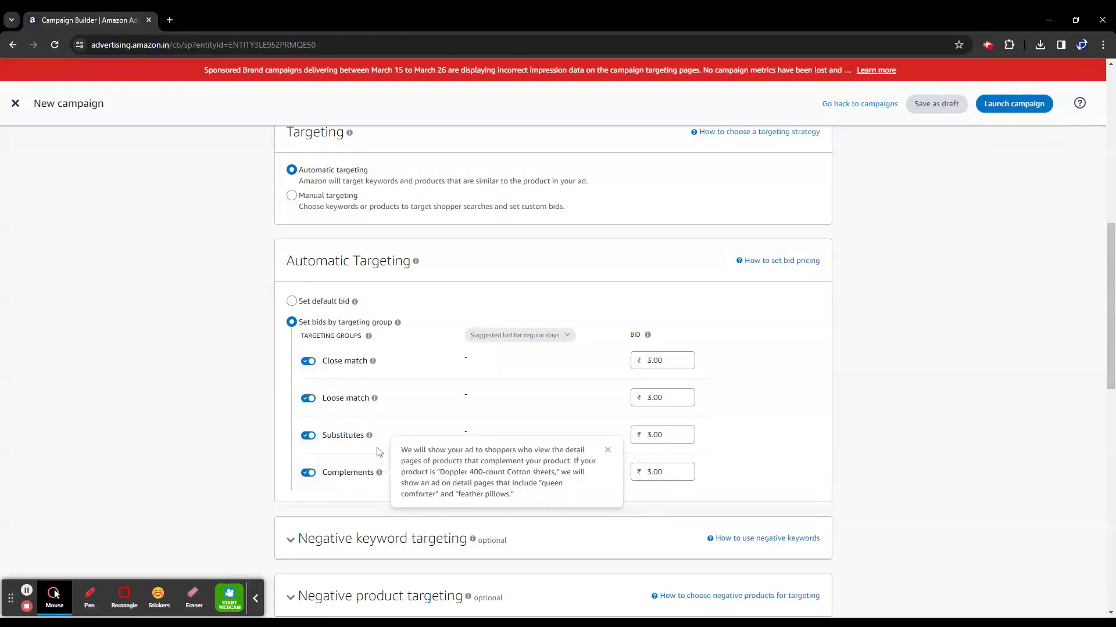
mouse_move(372, 404)
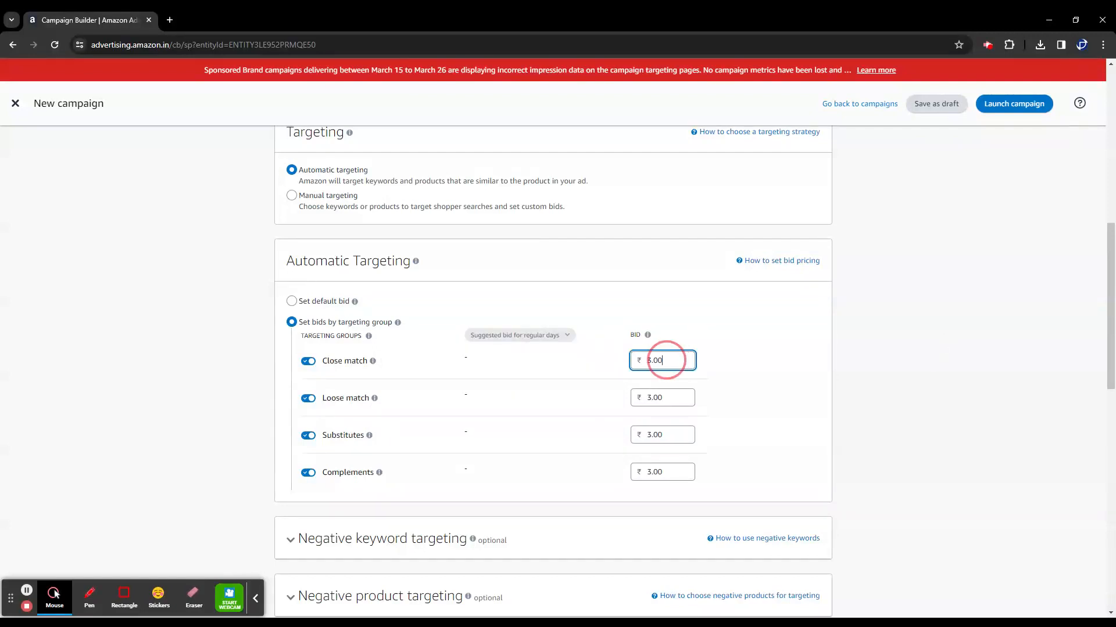
double_click(657, 360)
type("5.00")
left_click(998, 430)
Switch the Complements, Substitutes and Loose match targeting groups off and back on
left_click(305, 473)
left_click(307, 436)
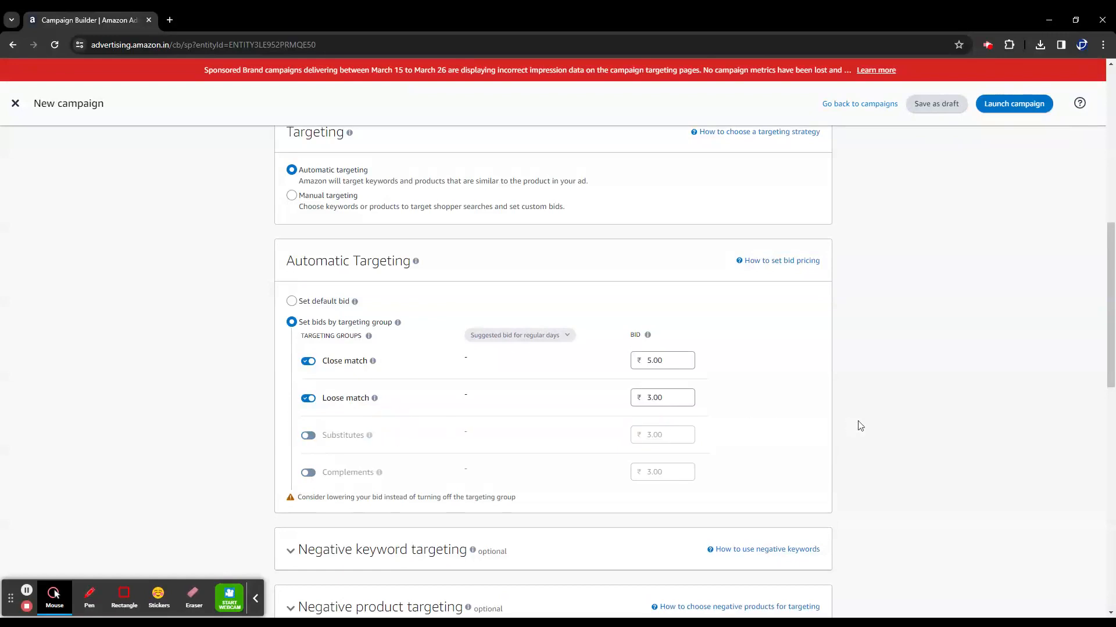
left_click(307, 399)
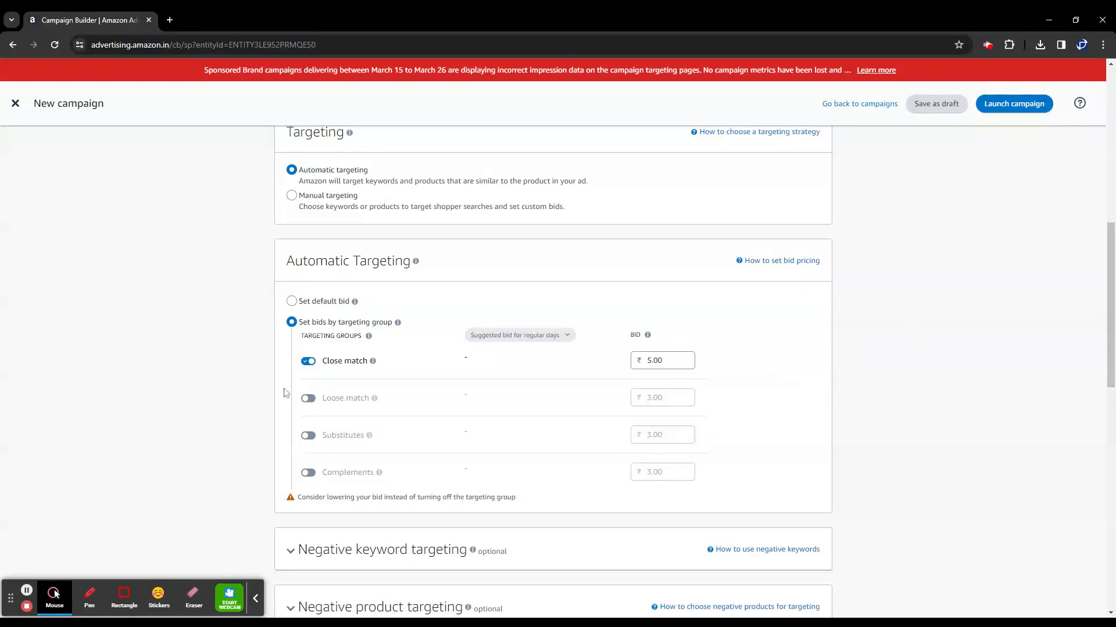
left_click(318, 397)
left_click(308, 399)
left_click(309, 436)
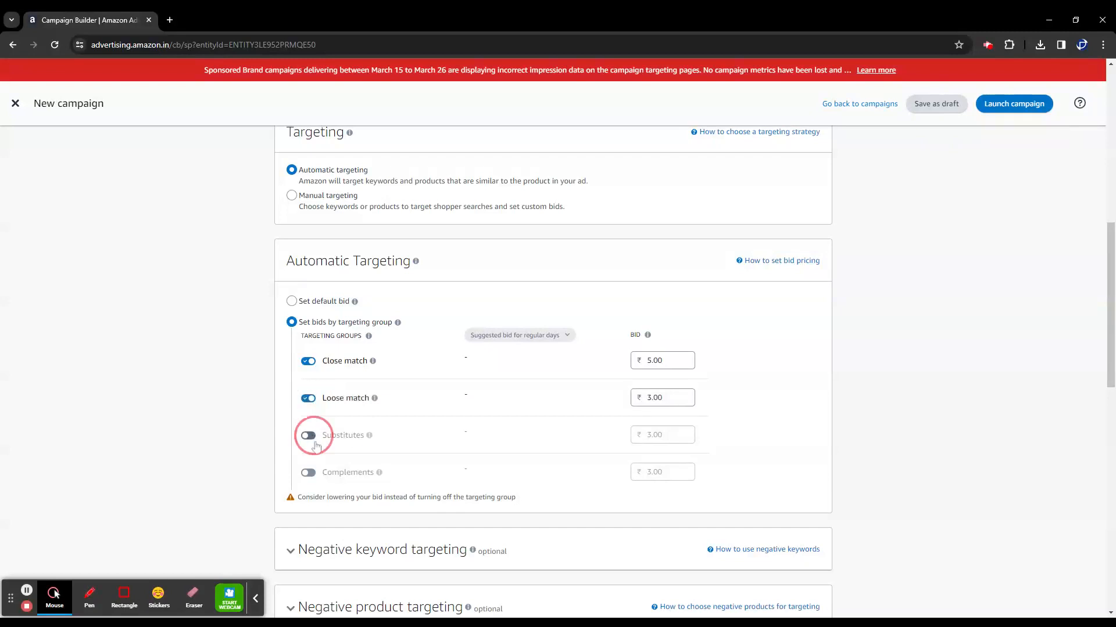
left_click(309, 473)
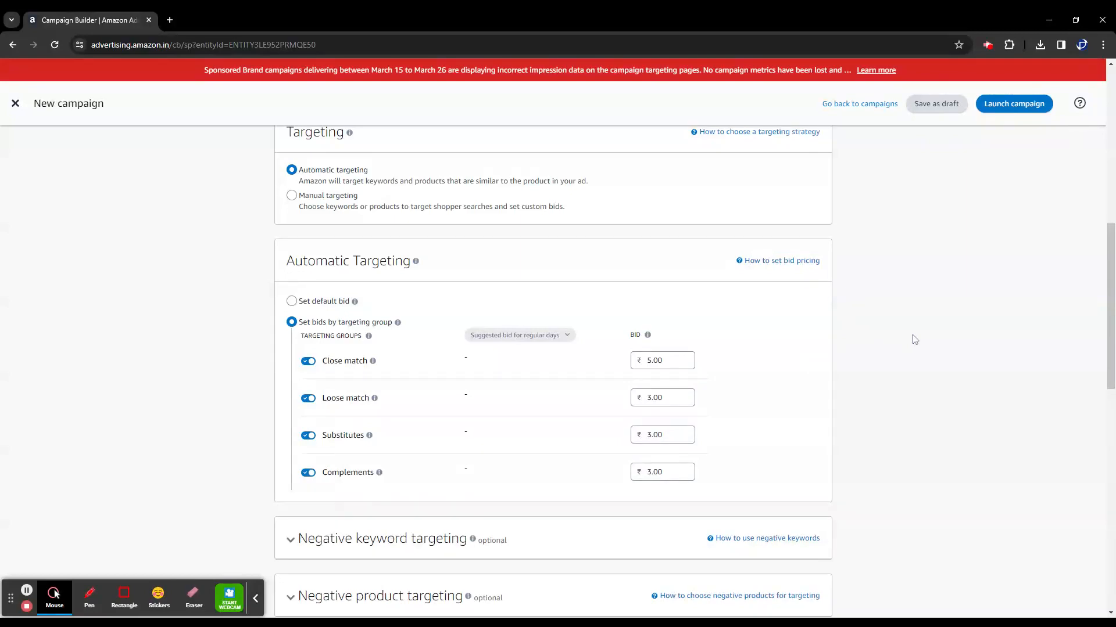
Expand the optional negative keyword targeting and negative product targeting sections to examine their exclusion options
scroll(918, 336, "down", 4)
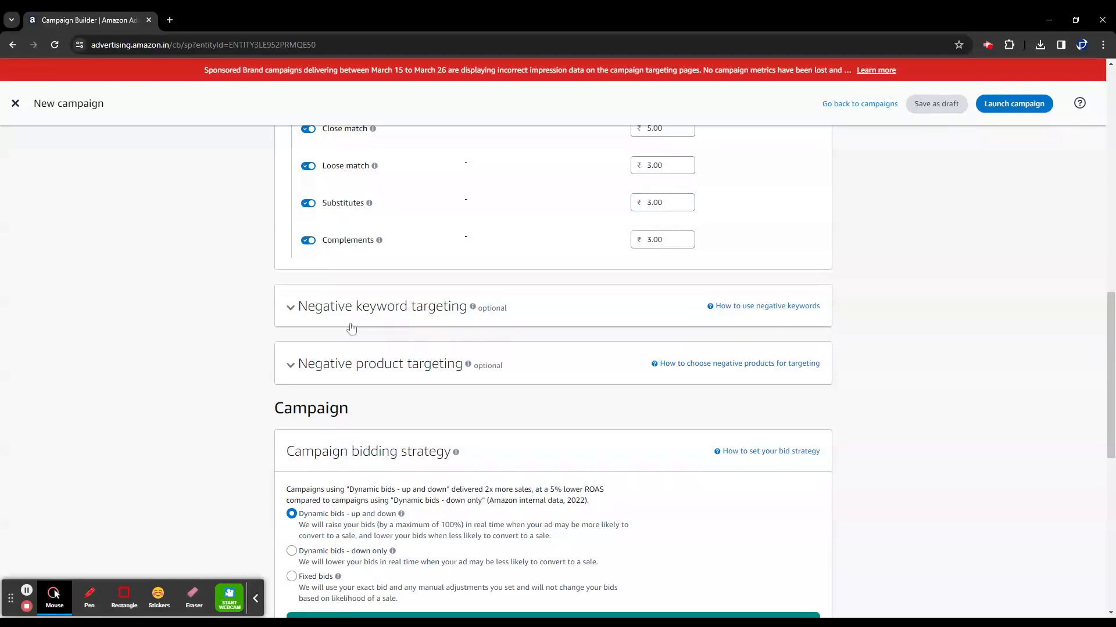
left_click(291, 308)
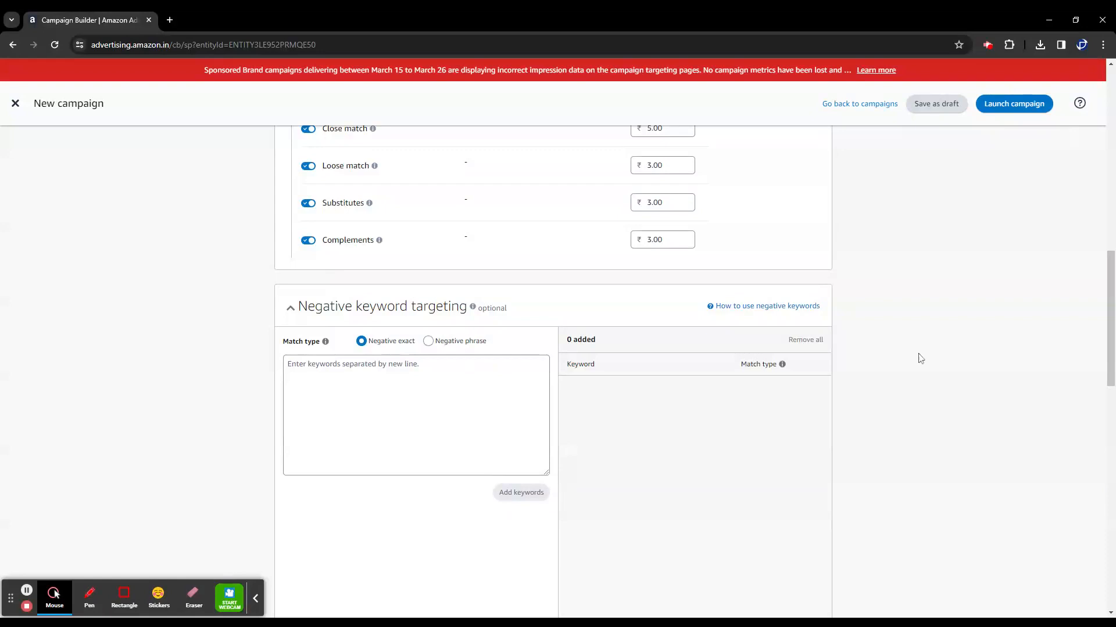
scroll(918, 351, "up", 2)
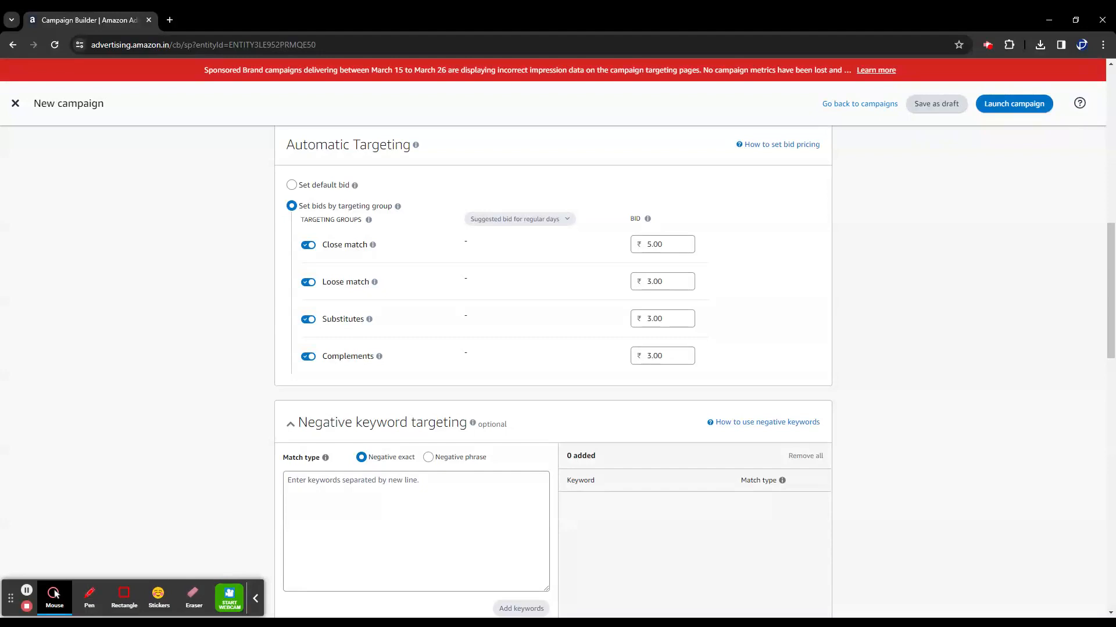
scroll(907, 351, "down", 4)
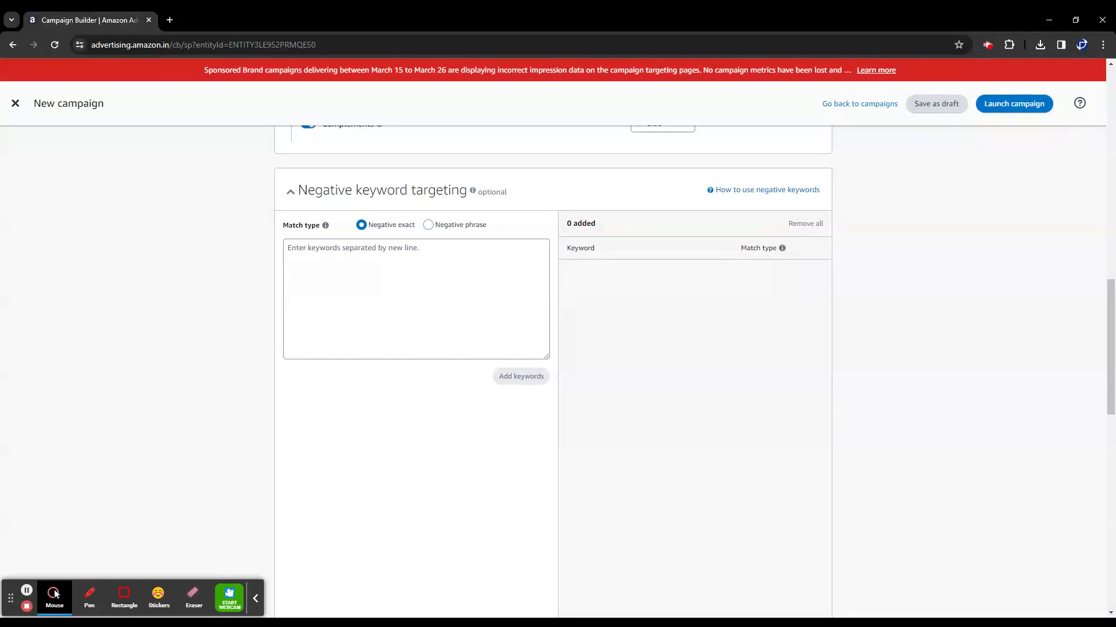
scroll(904, 349, "down", 5)
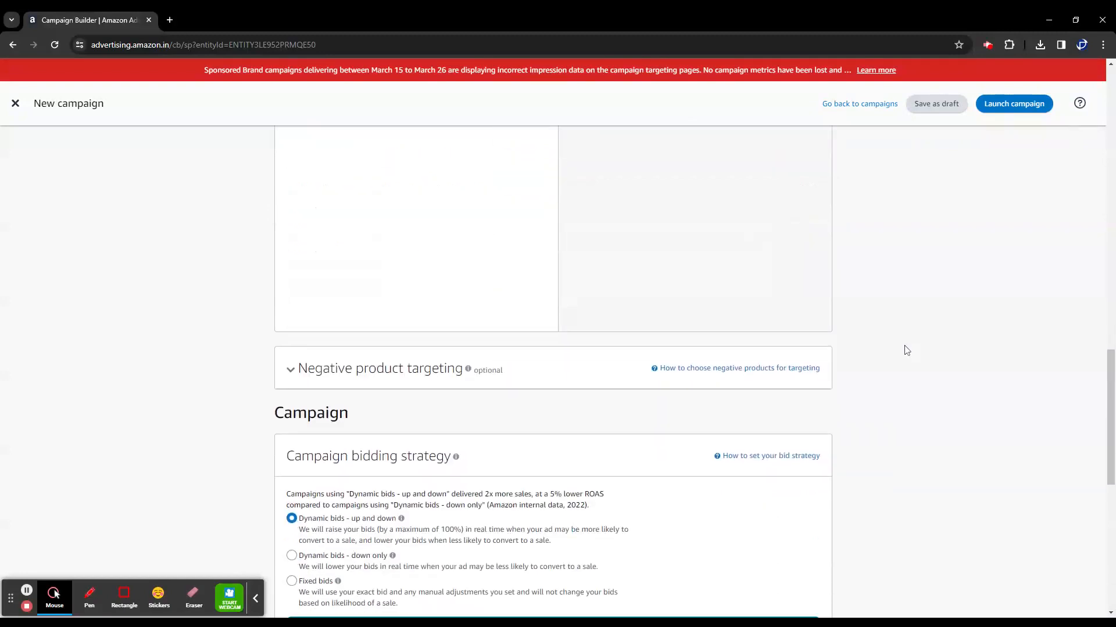
left_click(291, 370)
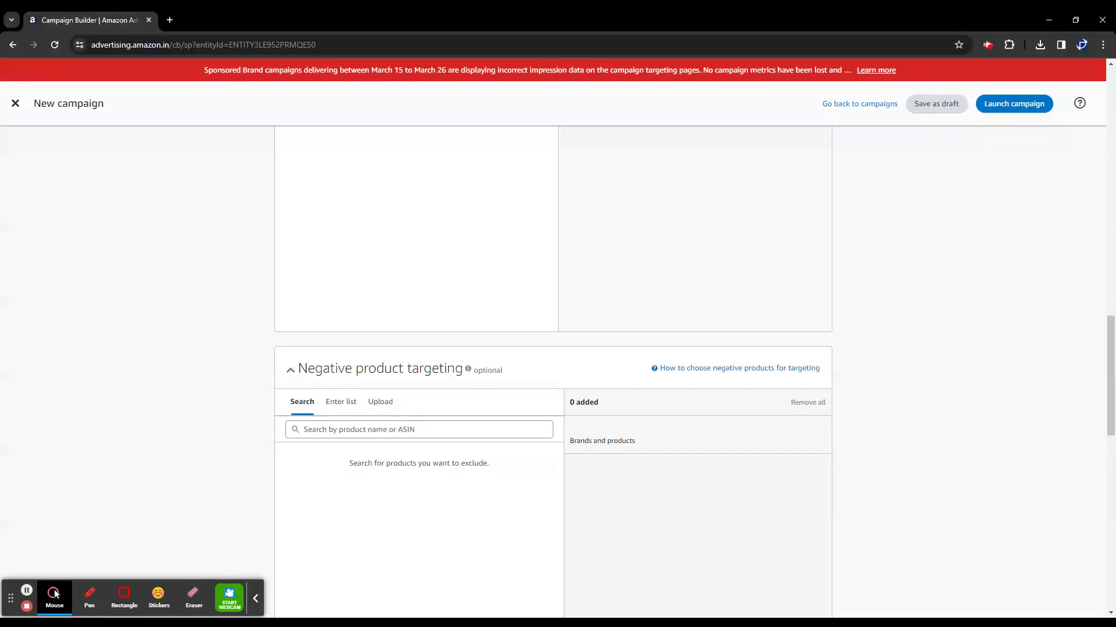
Review the campaign bidding strategy options and name the campaign "Test" in the campaign settings
scroll(959, 355, "down", 5)
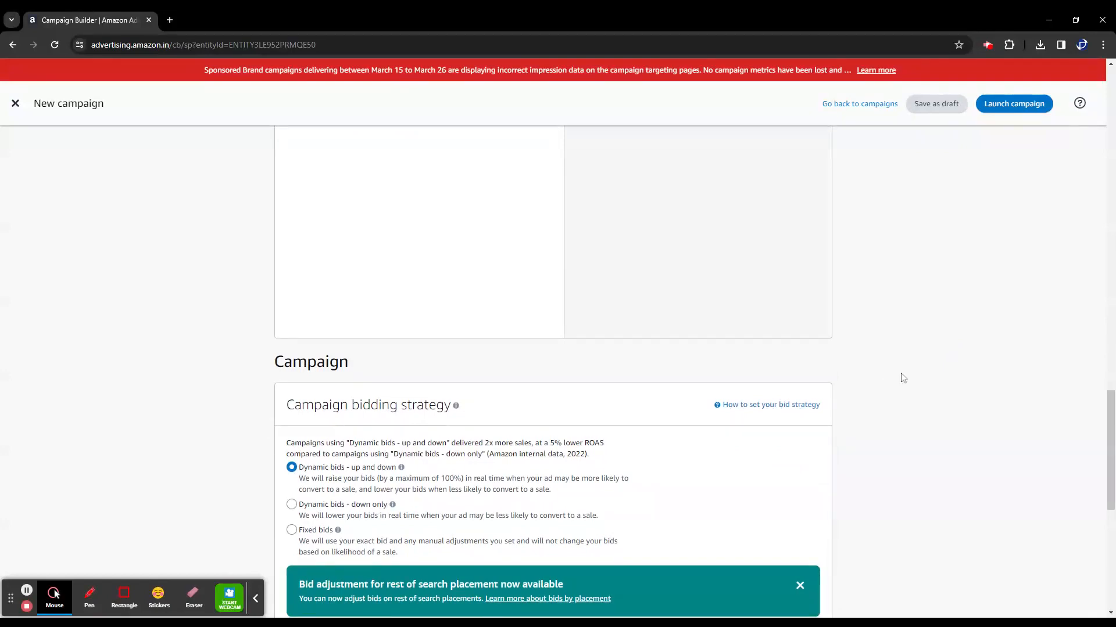
scroll(900, 368, "down", 2)
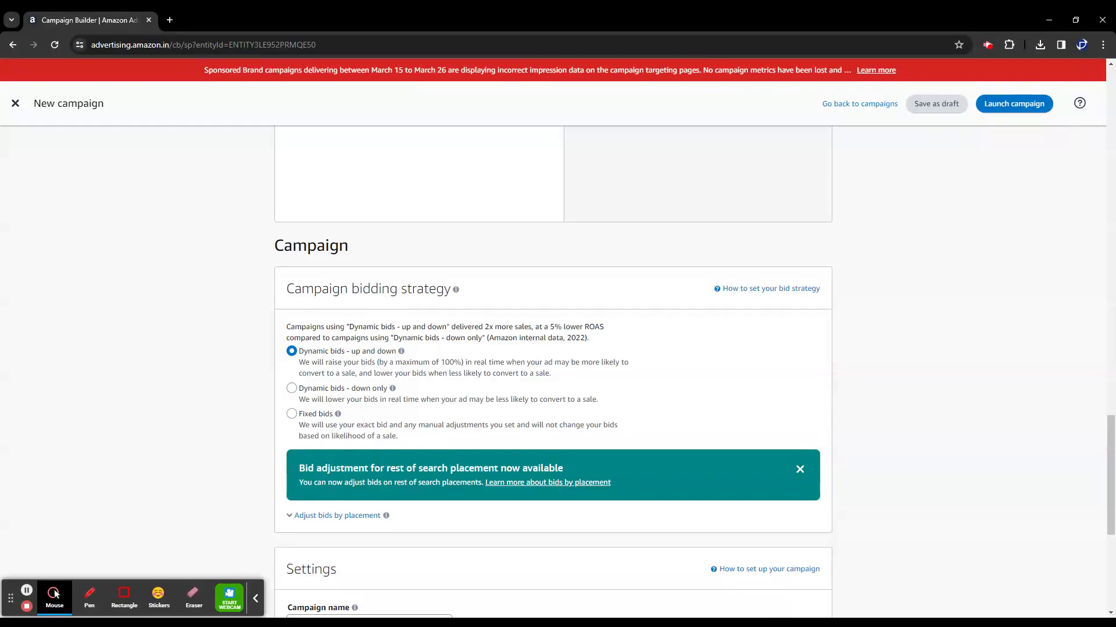
scroll(897, 366, "down", 4)
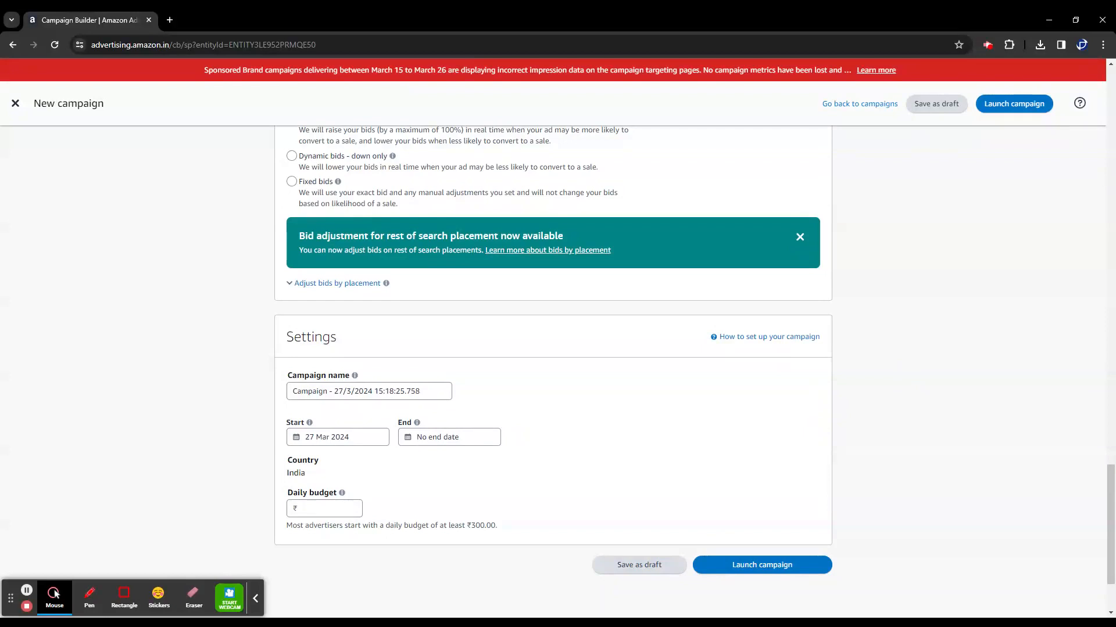
triple_click(307, 391)
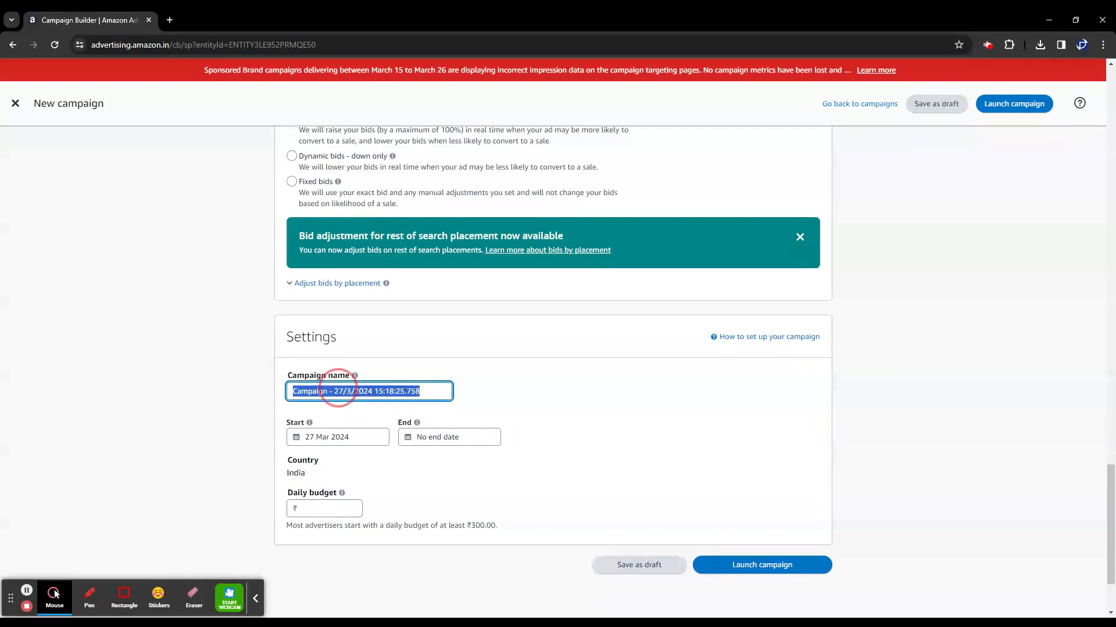
type("TE")
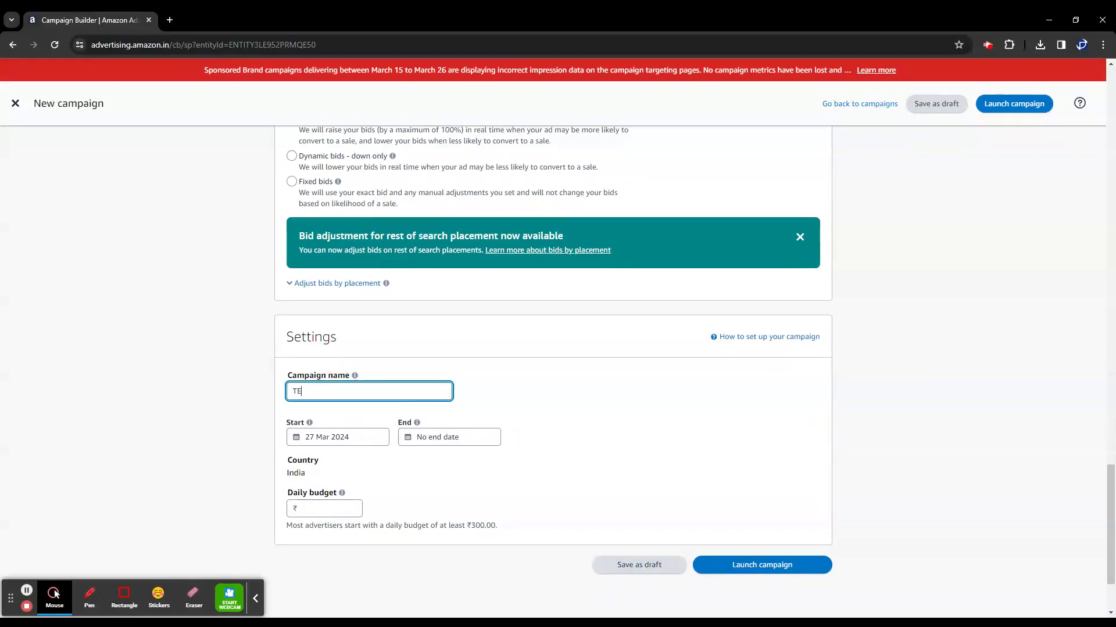
key("BackSpace")
type("est")
Set the campaign's daily budget to ₹50
left_click(317, 508)
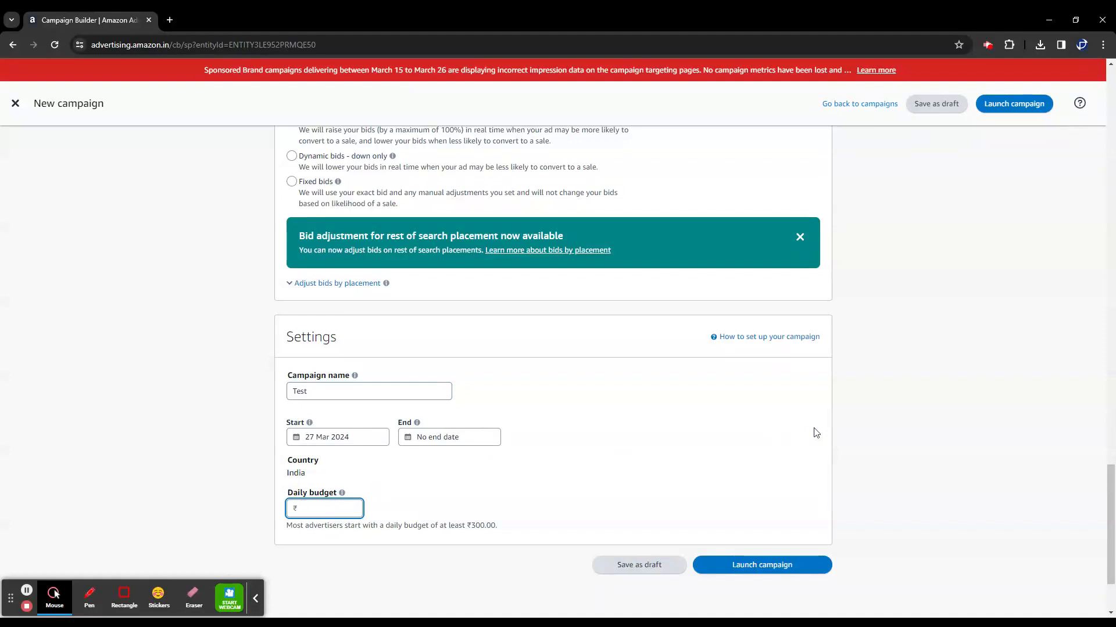
type("100")
key("BackSpace")
key("BackSpace")
key("BackSpace")
type("50")
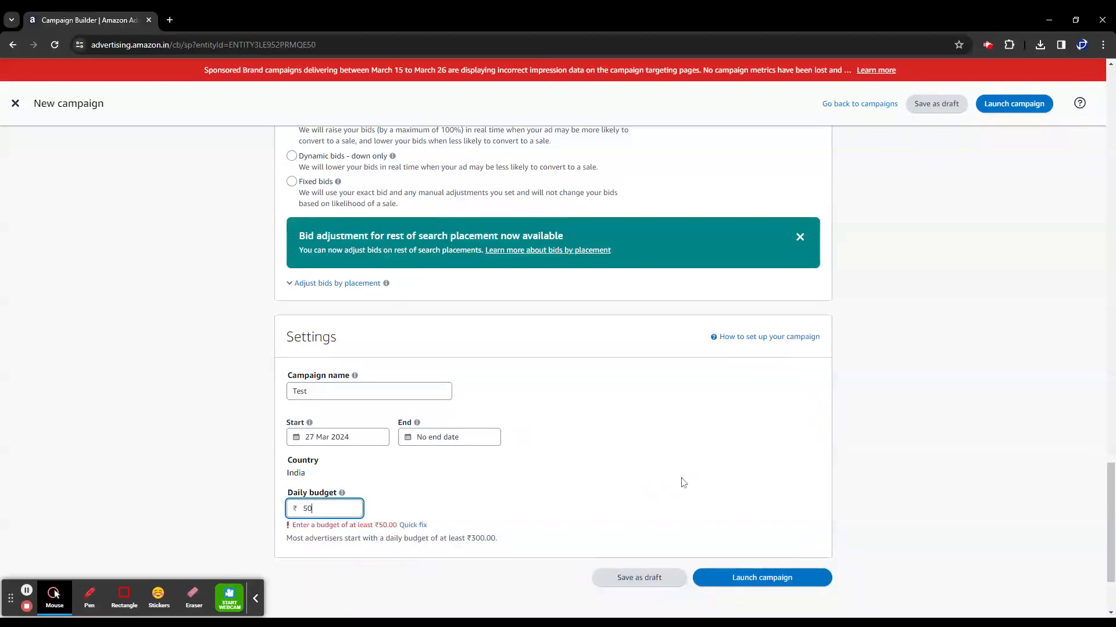
Raise the campaign's daily budget to ₹1,000 and launch the campaign
left_click(938, 474)
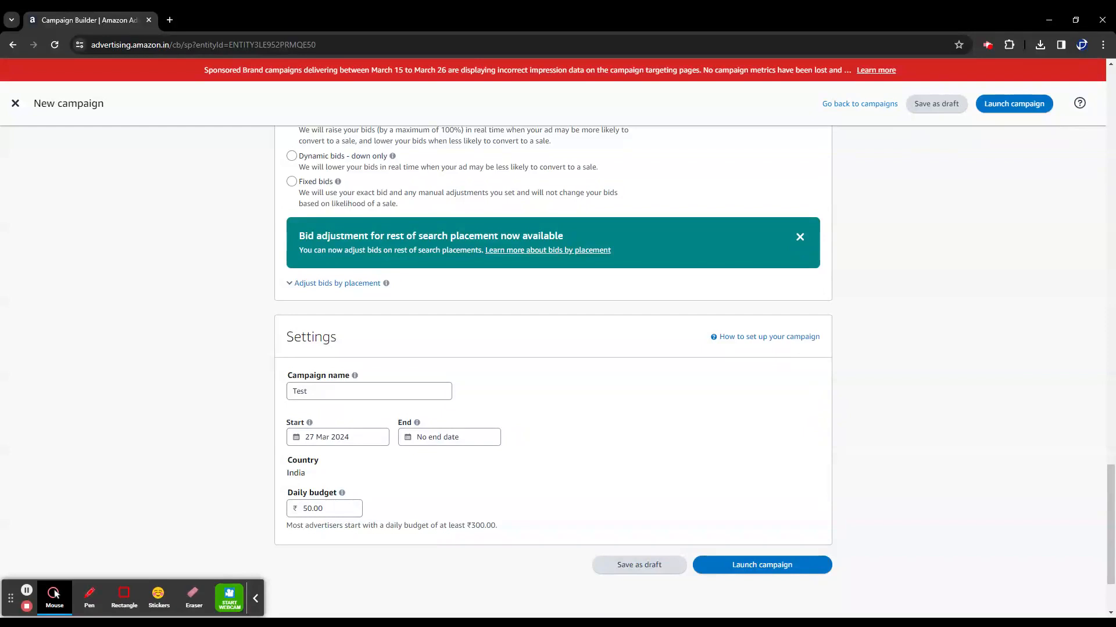
left_click(276, 511)
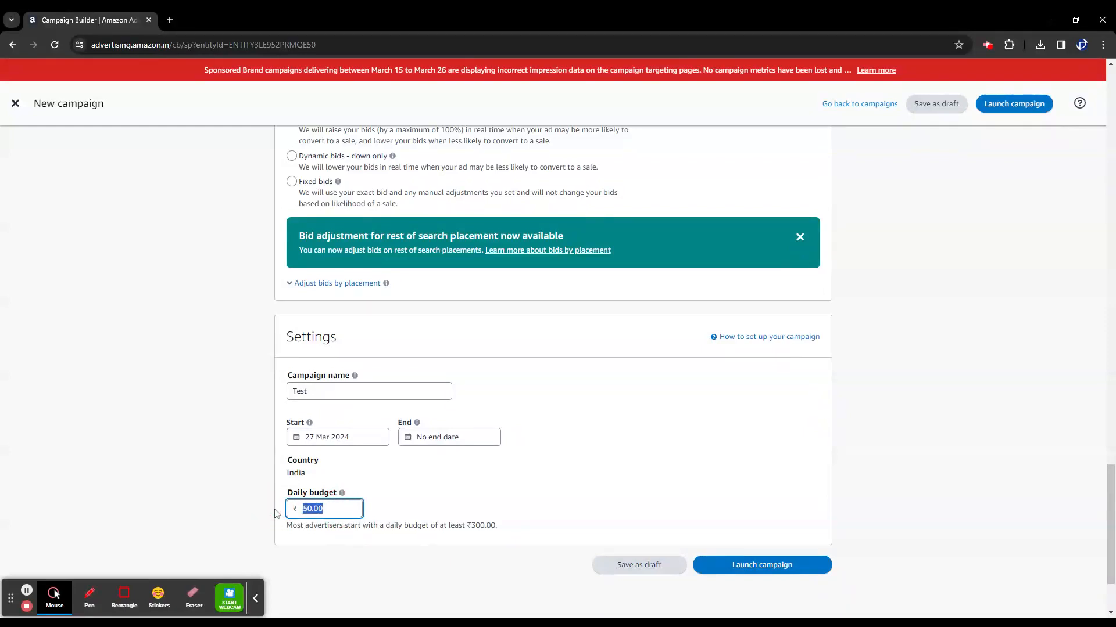
type("1000")
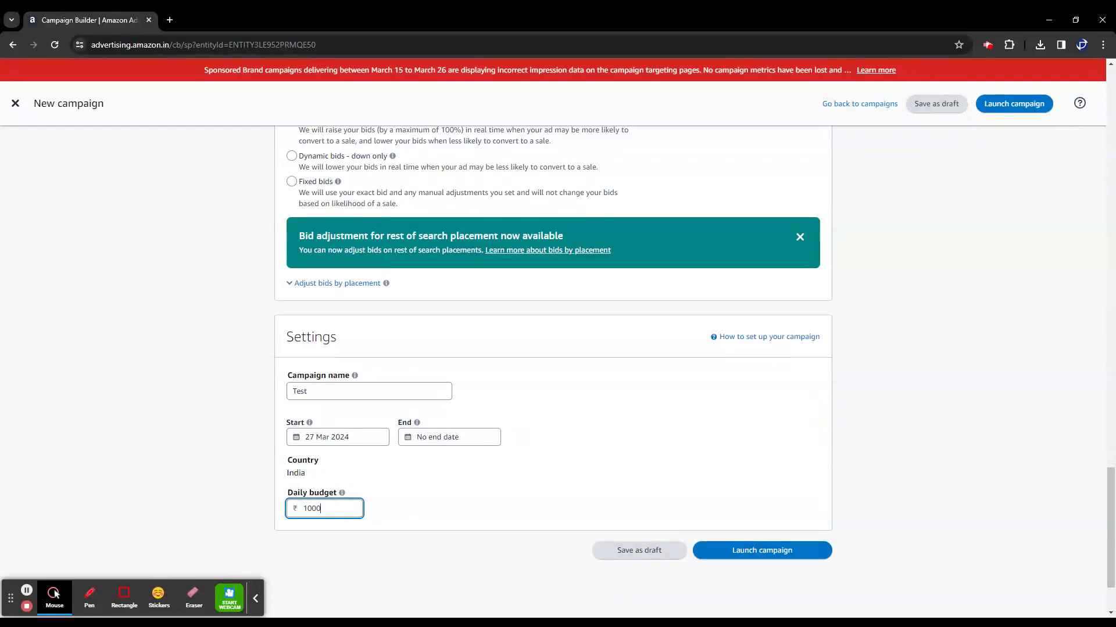
left_click(950, 460)
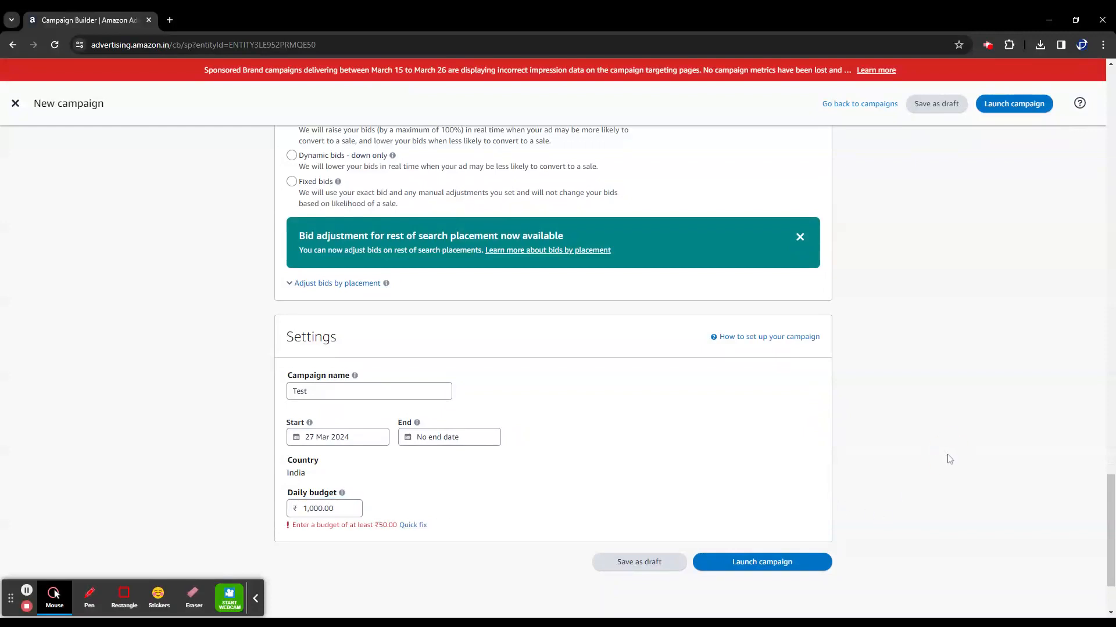
scroll(948, 457, "down", 2)
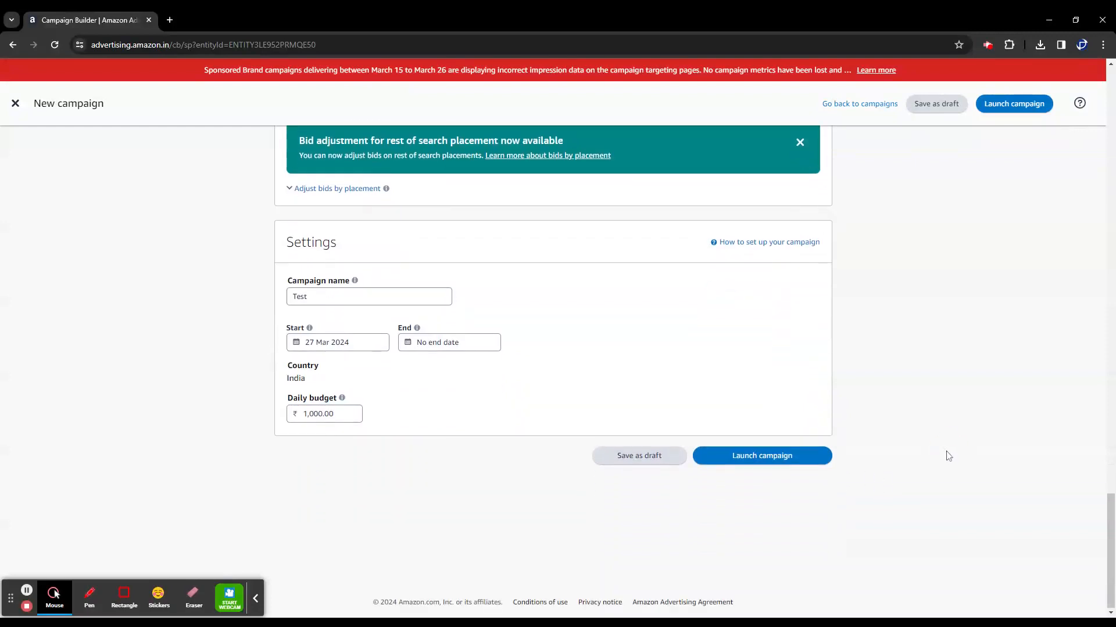
left_click(786, 457)
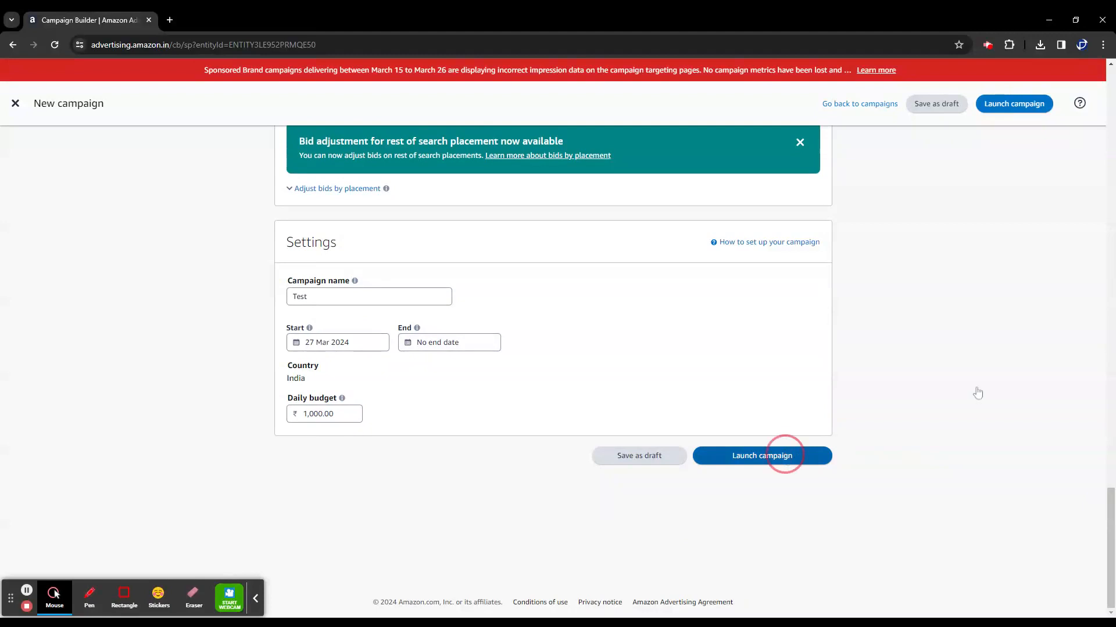